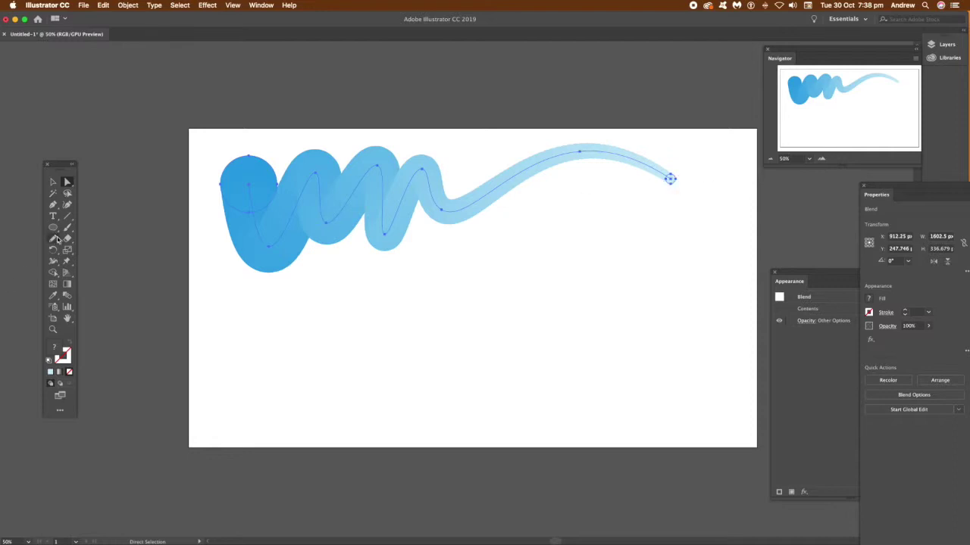
# Move from the Blend tool to the Ellipse tool to draw a circle below the blue ribbon.
pyautogui.click(68, 298)
pyautogui.click(53, 229)
# Draw a large circle below the blue ribbon and fill it red.
pyautogui.moveTo(214, 299); pyautogui.dragTo(291, 374)
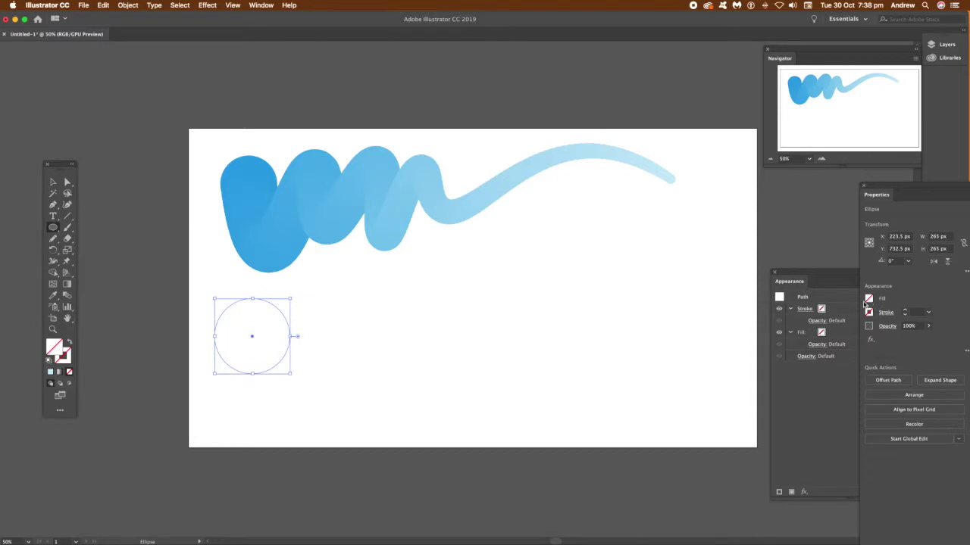
pyautogui.click(870, 299)
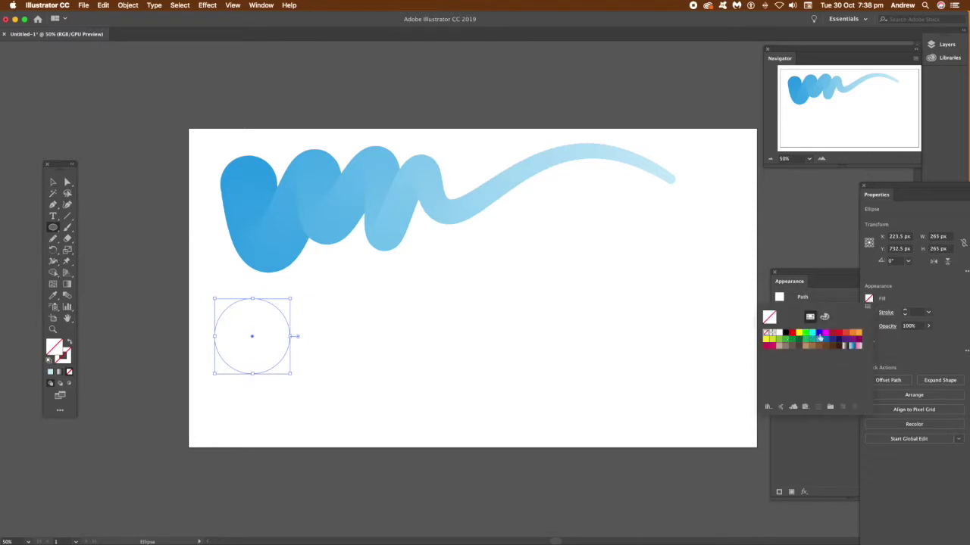
pyautogui.click(838, 334)
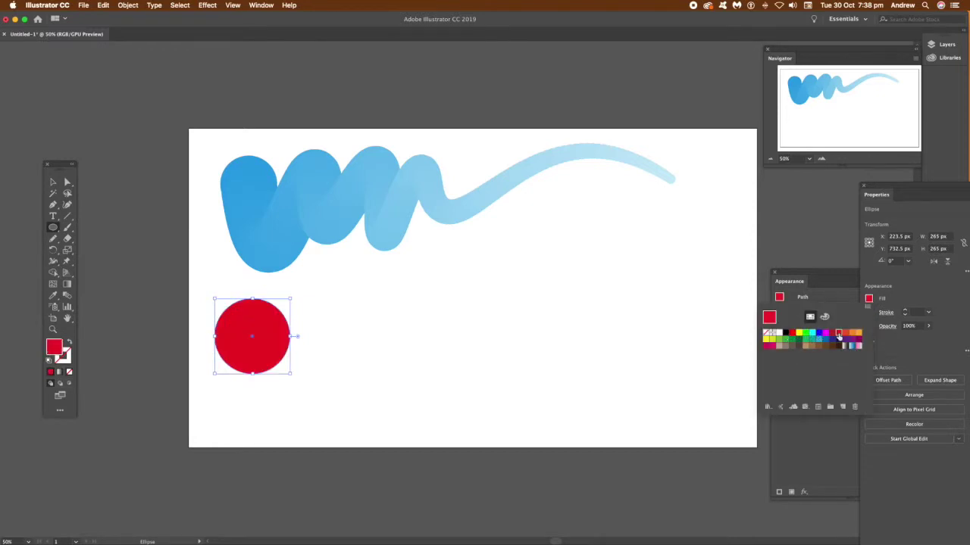
pyautogui.click(53, 227)
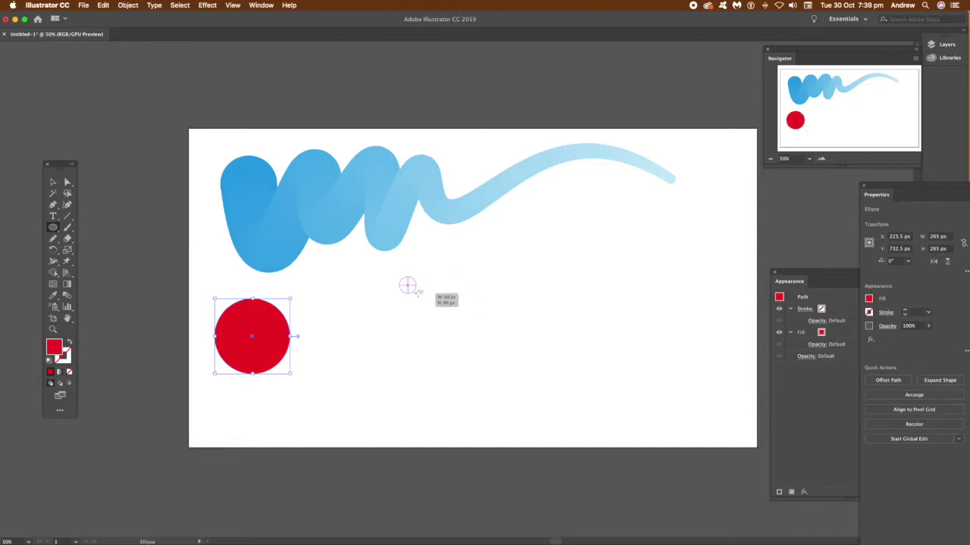
# Draw a small circle near the page centre and fill it pink (FFA9AF).
pyautogui.moveTo(407, 284); pyautogui.dragTo(423, 300)
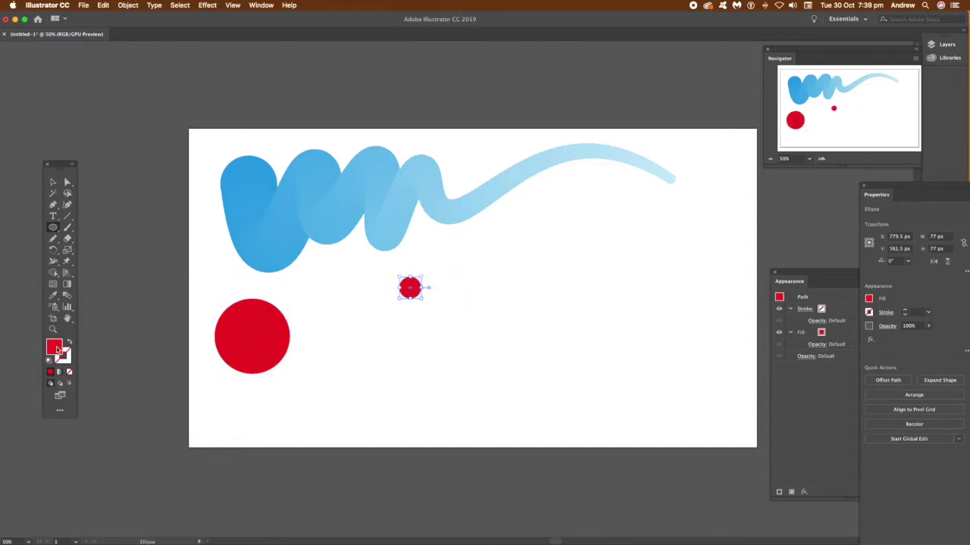
pyautogui.doubleClick(55, 348)
pyautogui.moveTo(437, 239); pyautogui.dragTo(399, 218)
pyautogui.click(584, 223)
# Add a teal circle lower right and a tiny dark grey dot at the right.
pyautogui.moveTo(498, 328); pyautogui.dragTo(523, 352)
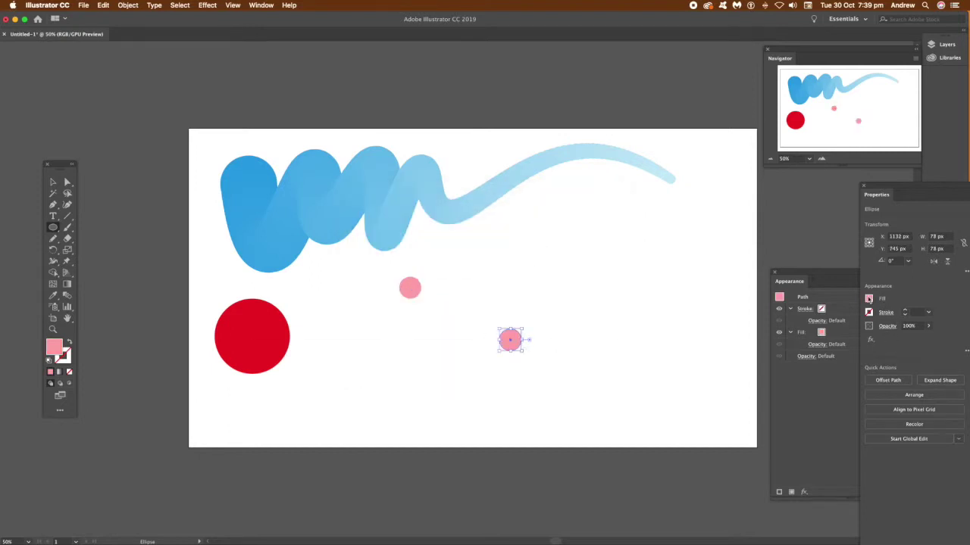
pyautogui.click(869, 299)
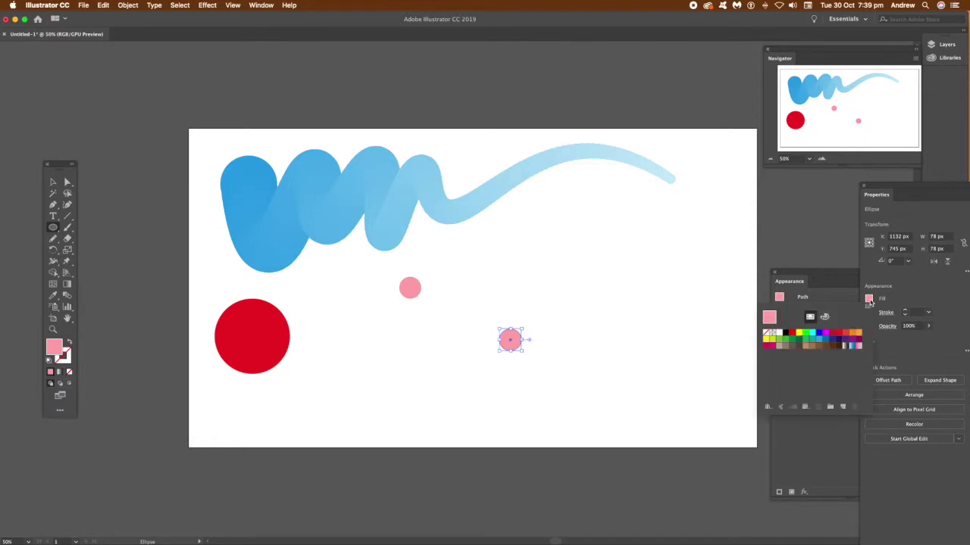
pyautogui.click(812, 341)
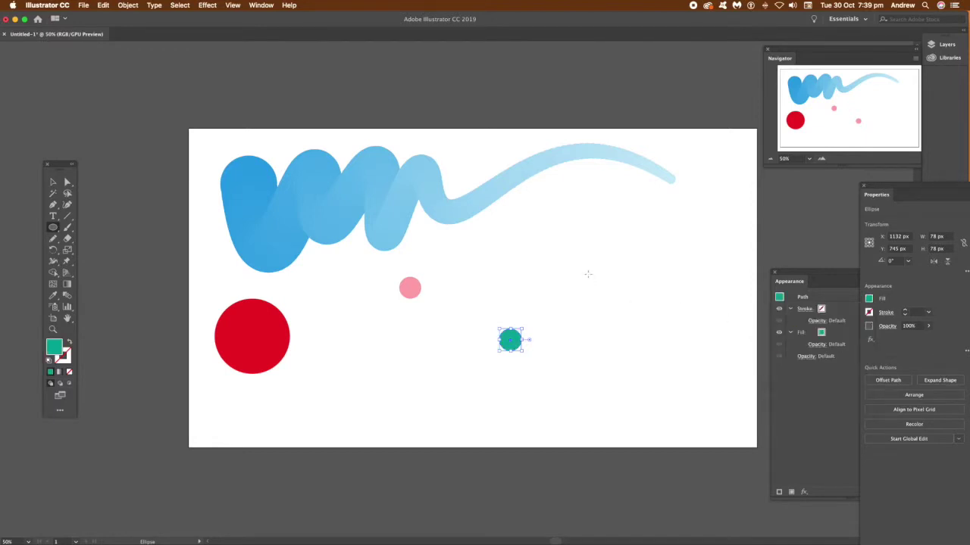
pyautogui.moveTo(631, 282); pyautogui.dragTo(638, 288)
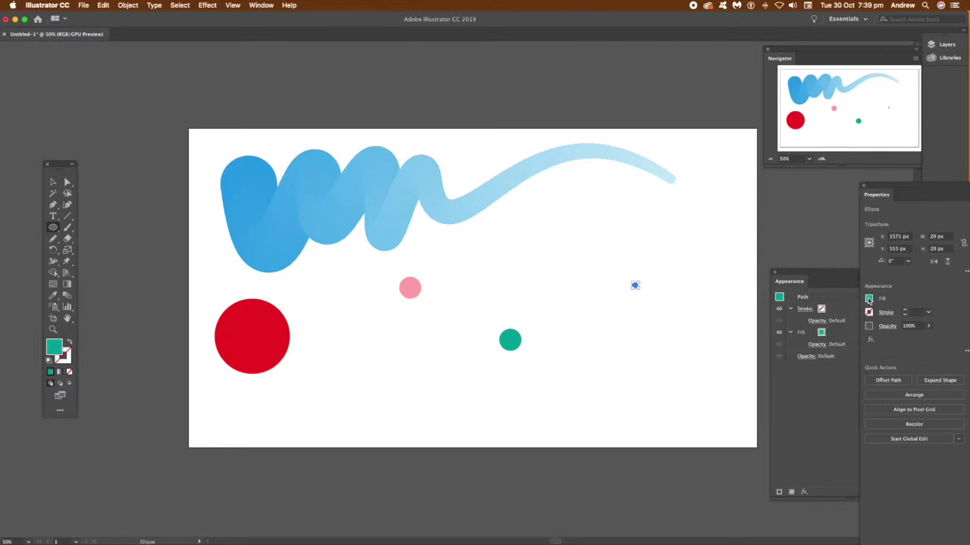
pyautogui.click(869, 299)
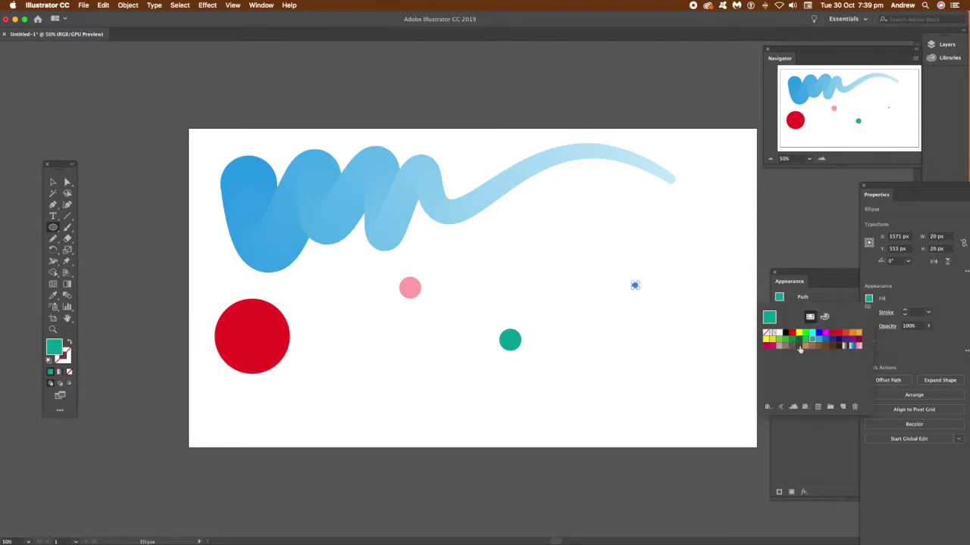
pyautogui.click(800, 346)
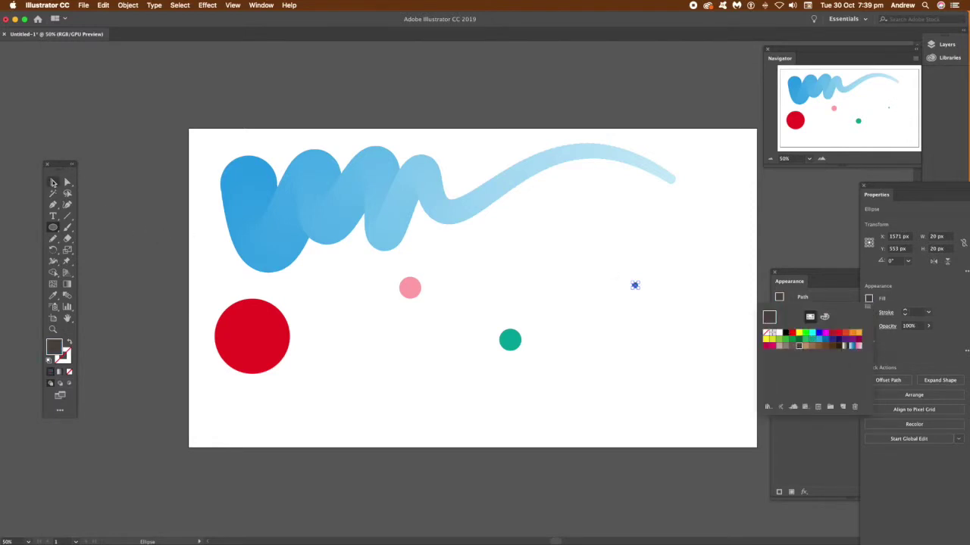
pyautogui.press('Escape')
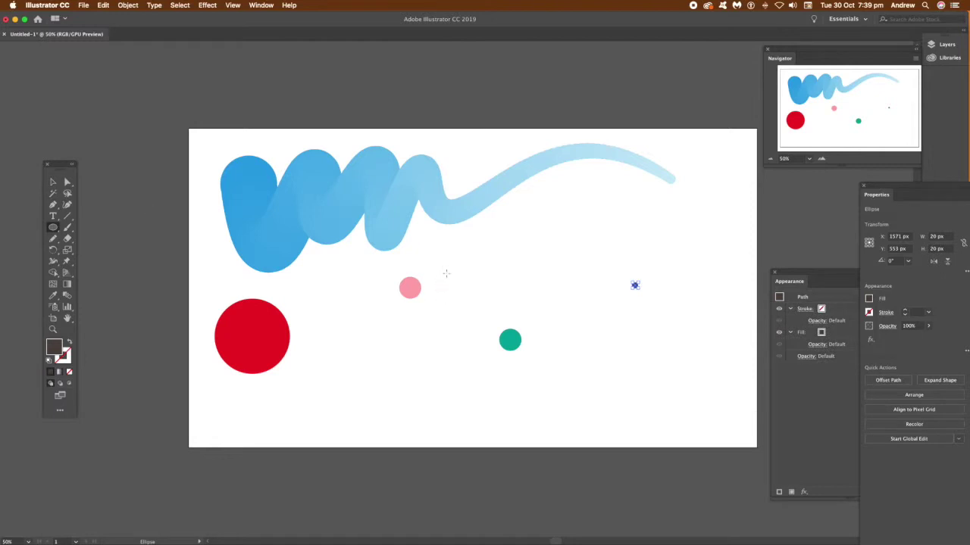
# Blend the red circle, pink and teal circles, and tiny dark dot in order, then select the blend.
pyautogui.click(53, 181)
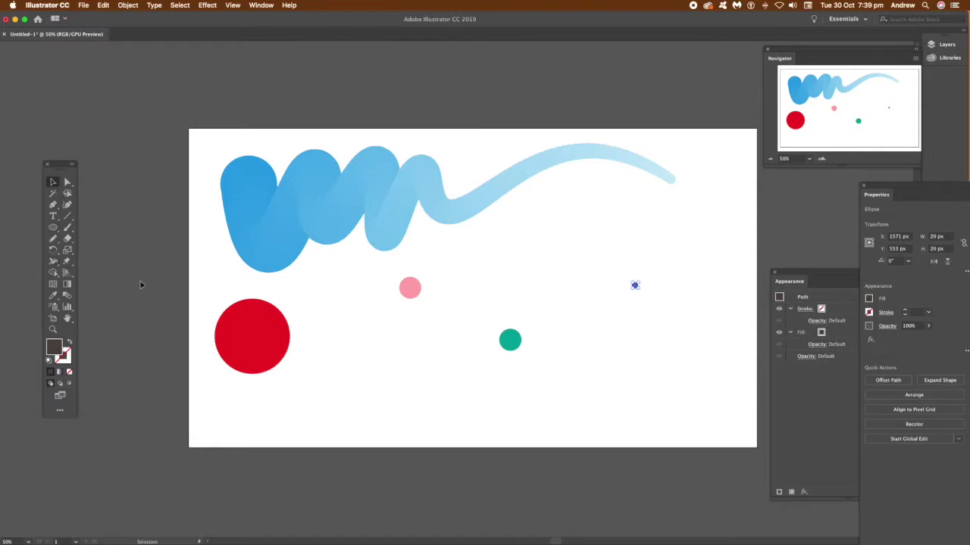
pyautogui.click(66, 295)
pyautogui.click(411, 289)
pyautogui.click(510, 341)
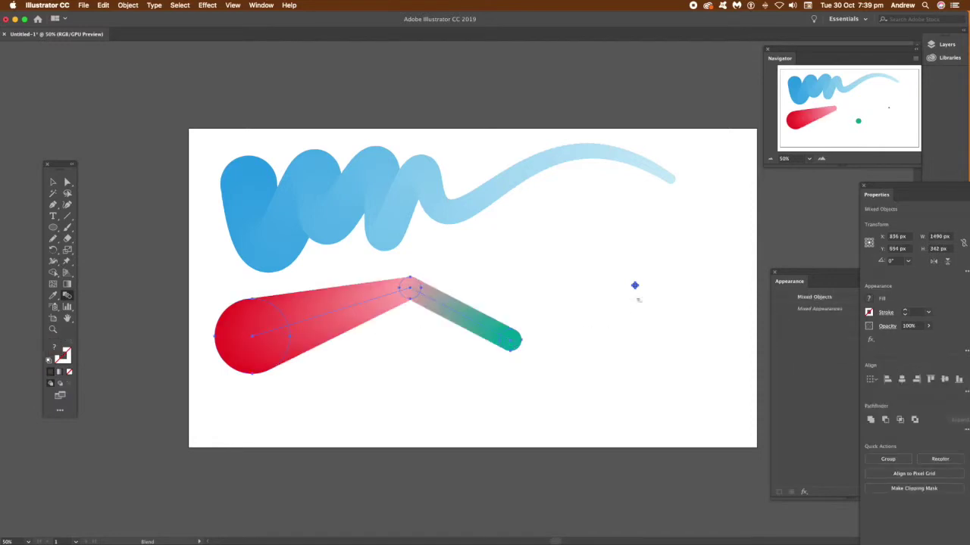
pyautogui.click(636, 286)
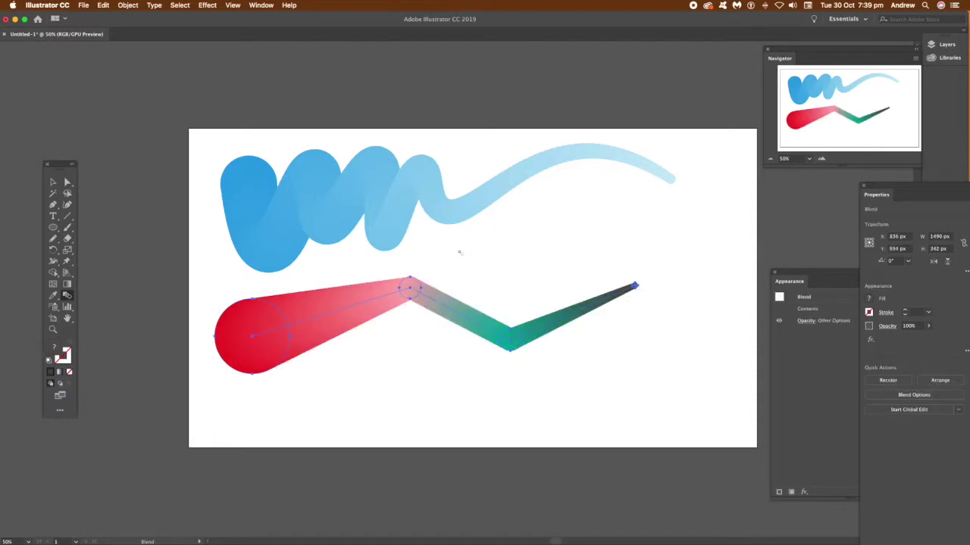
pyautogui.click(51, 185)
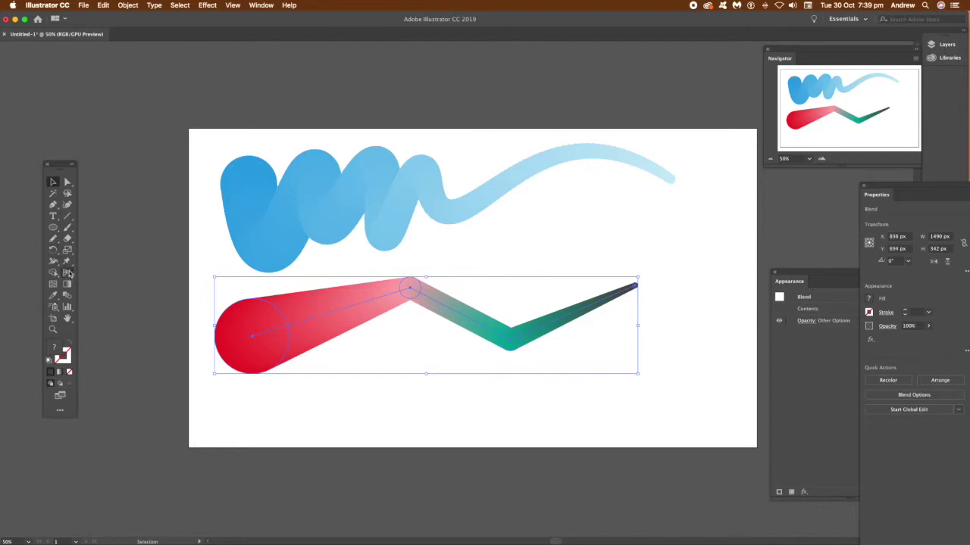
# Bend the blend spine with the Curvature tool into a red loop and tall pink arch.
pyautogui.click(68, 205)
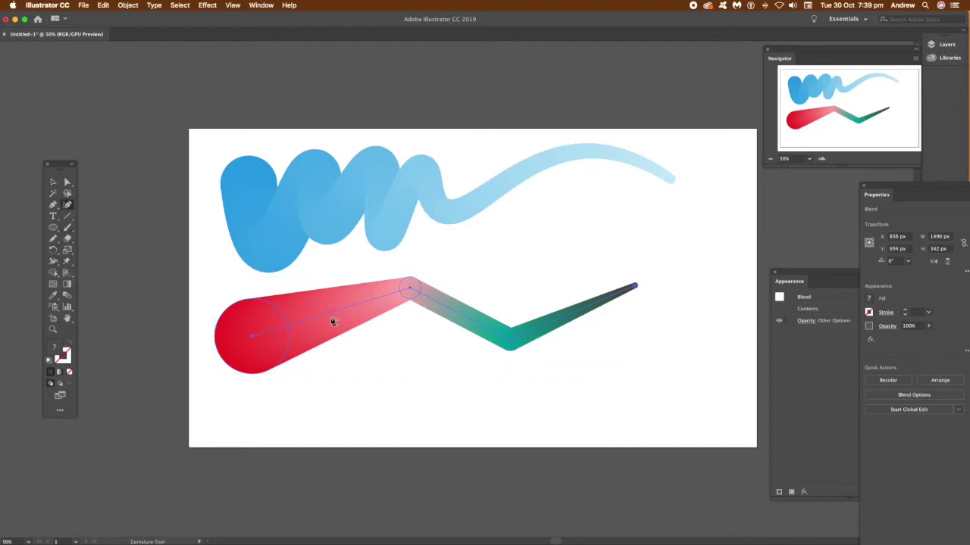
pyautogui.click(274, 336)
pyautogui.moveTo(277, 334); pyautogui.dragTo(288, 380)
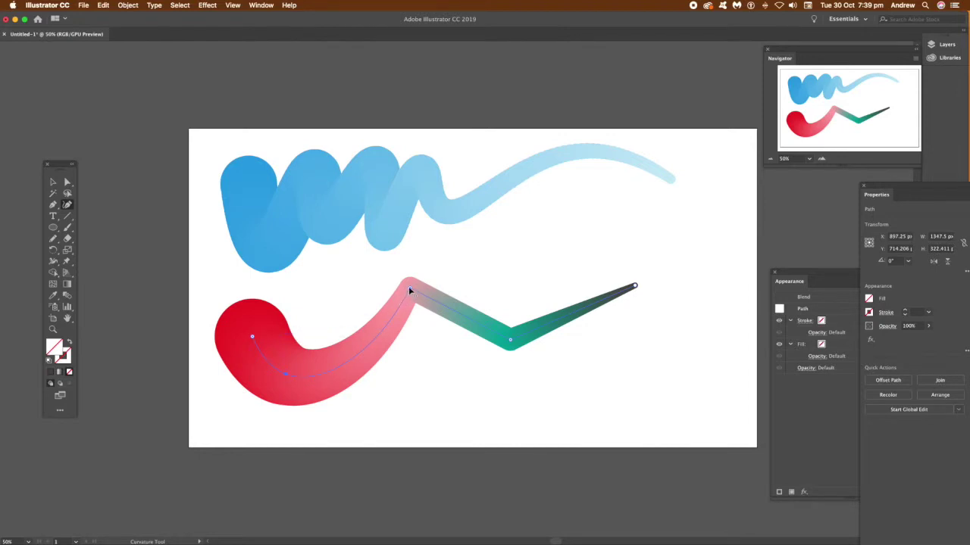
pyautogui.moveTo(408, 287); pyautogui.dragTo(369, 200)
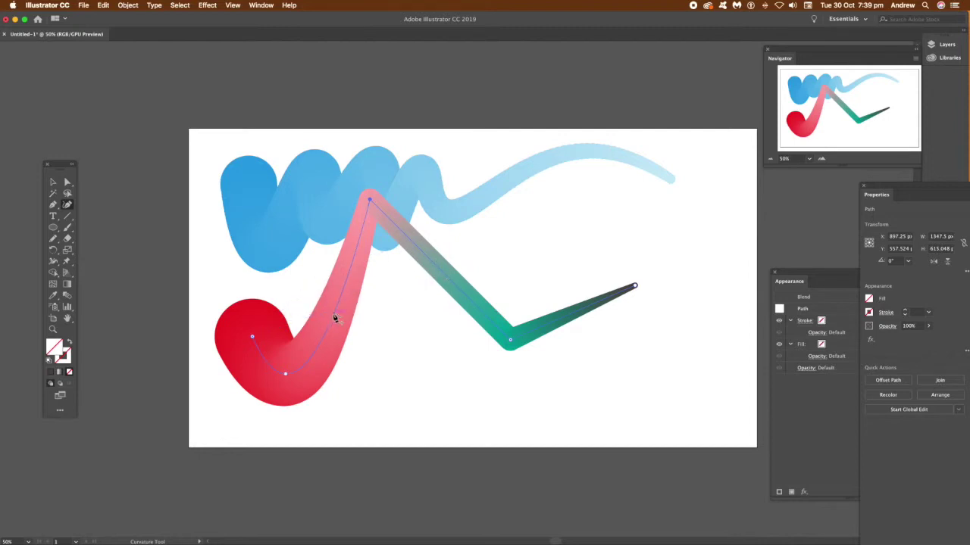
pyautogui.moveTo(335, 316); pyautogui.dragTo(252, 201)
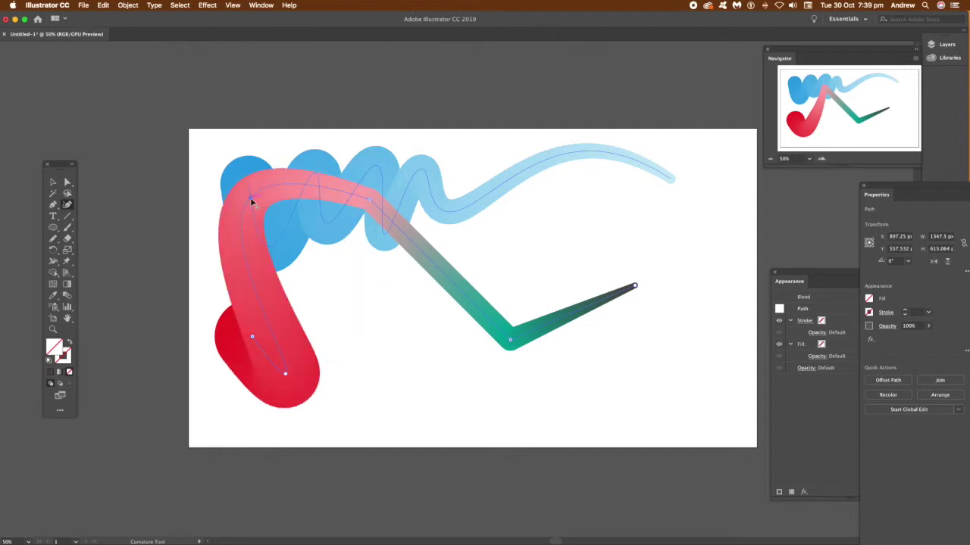
pyautogui.moveTo(370, 203); pyautogui.dragTo(376, 252)
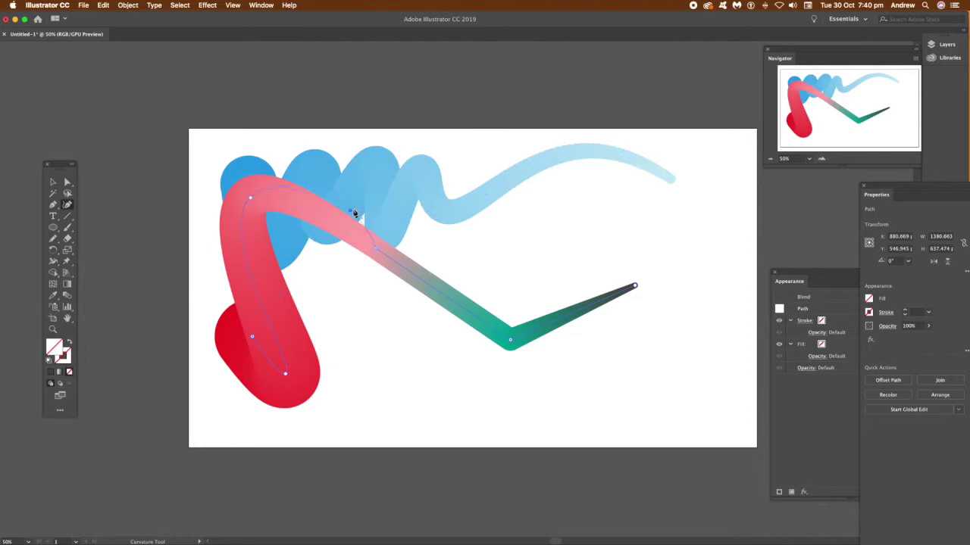
pyautogui.moveTo(376, 198); pyautogui.dragTo(389, 188)
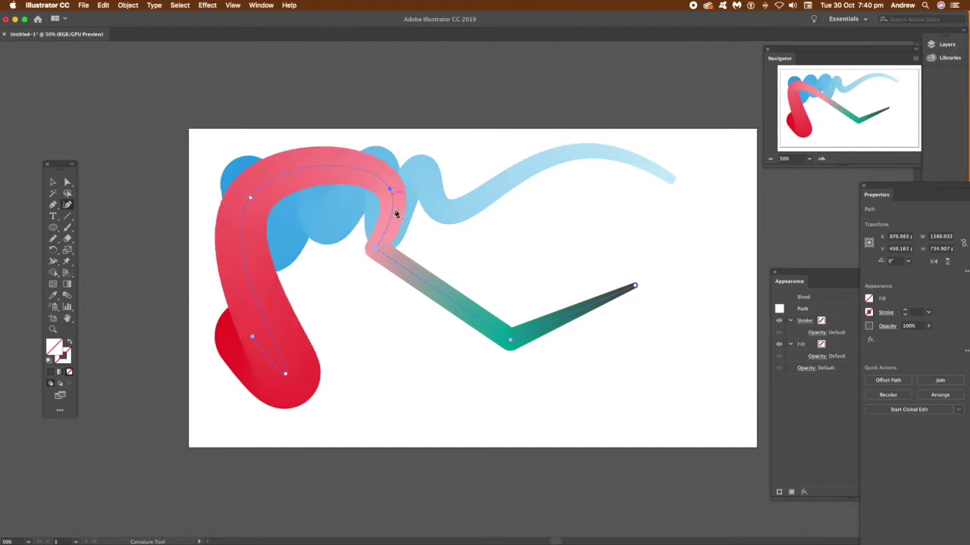
pyautogui.moveTo(397, 266); pyautogui.dragTo(288, 374)
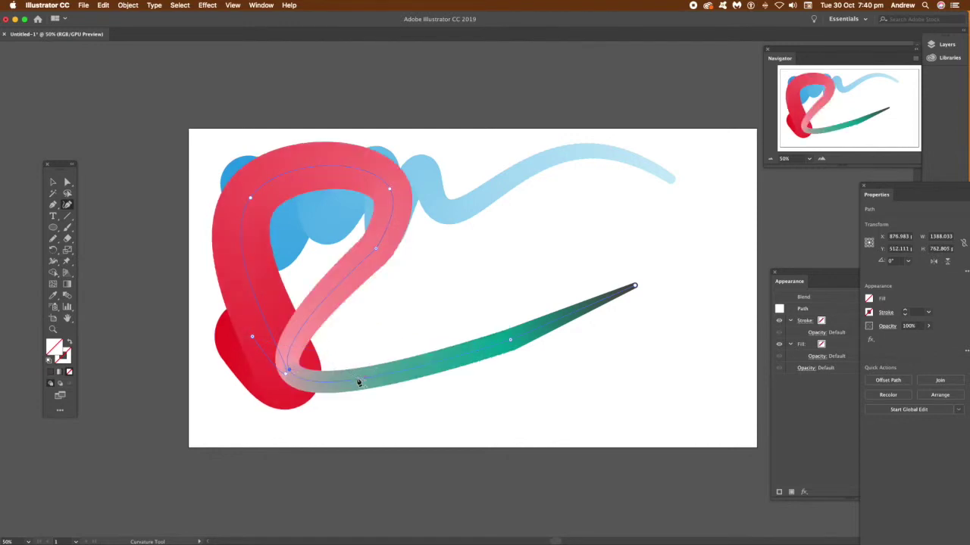
pyautogui.moveTo(363, 384); pyautogui.dragTo(320, 225)
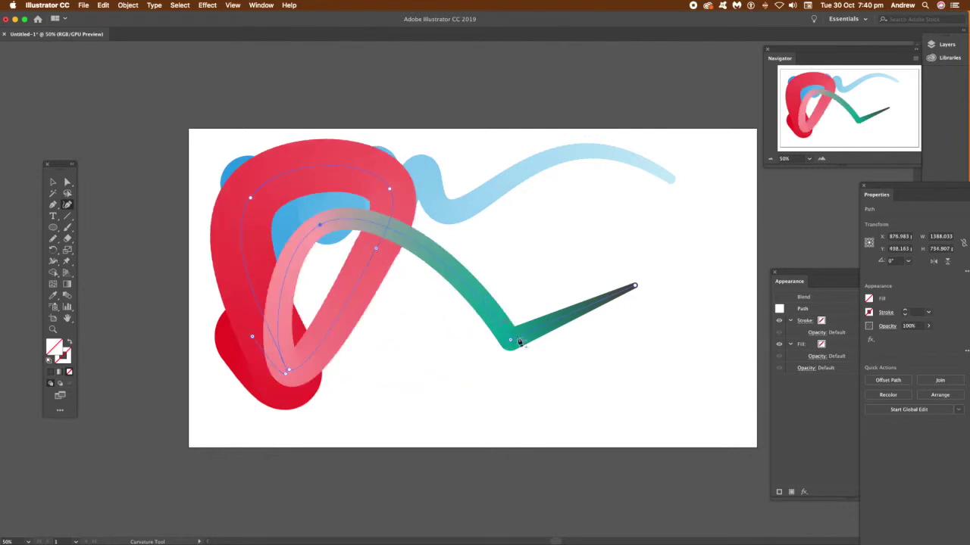
# Add spine points forming an S-curve, sweeping the teal end to the lower right.
pyautogui.click(447, 268)
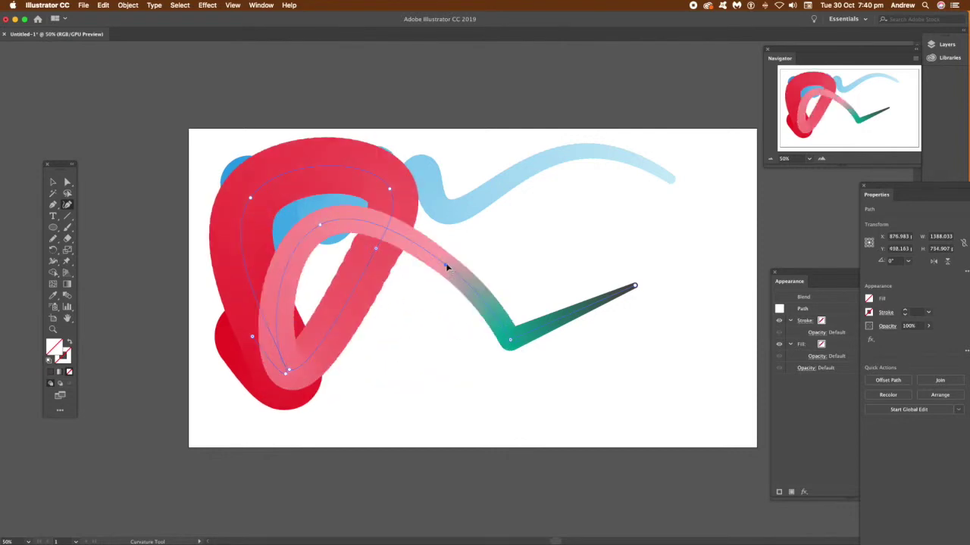
pyautogui.moveTo(425, 310); pyautogui.dragTo(402, 393)
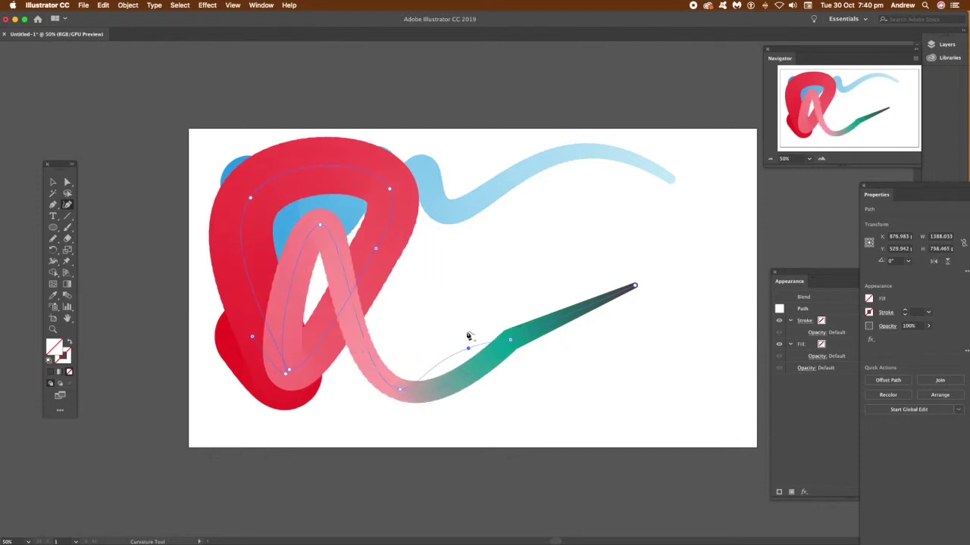
pyautogui.click(441, 205)
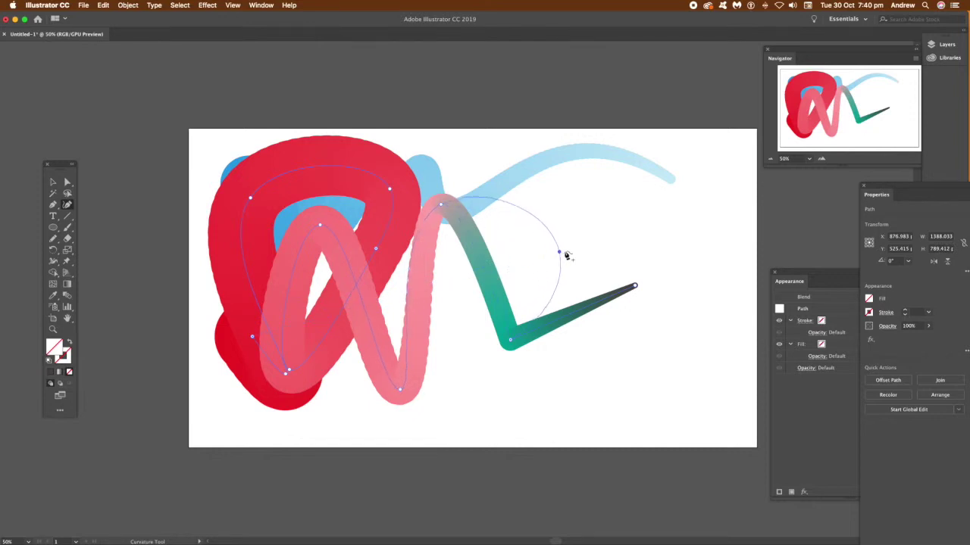
pyautogui.click(564, 251)
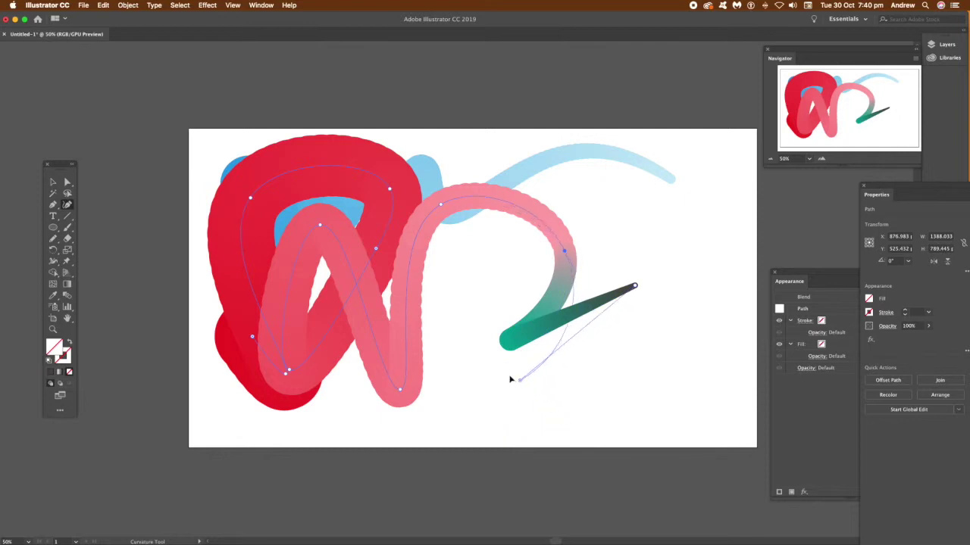
pyautogui.click(459, 429)
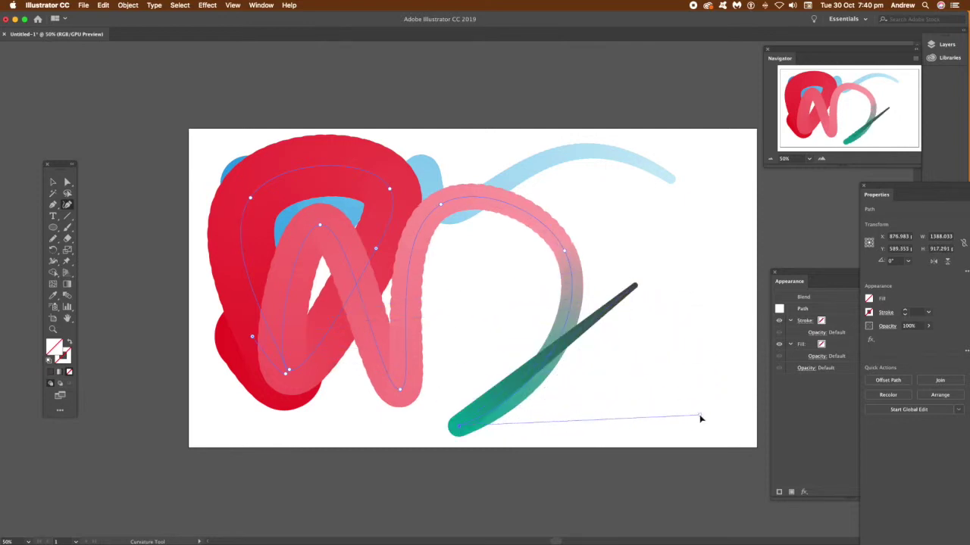
pyautogui.click(644, 494)
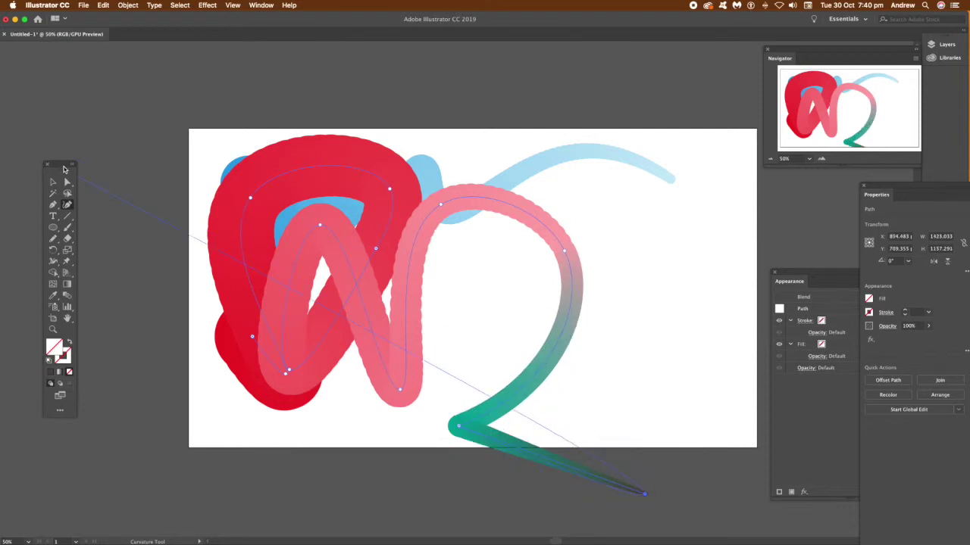
# Move the ribbon blend to the right.
pyautogui.click(51, 183)
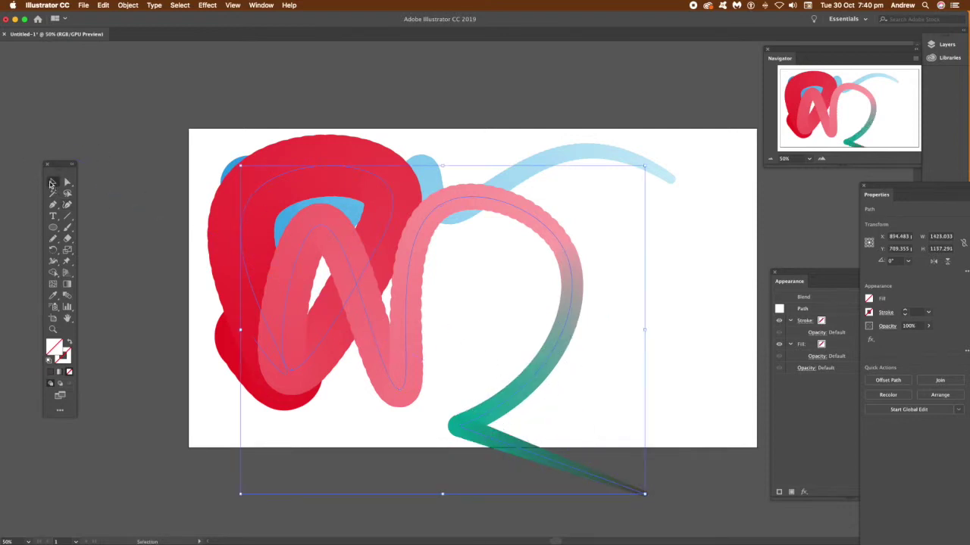
pyautogui.click(703, 280)
pyautogui.moveTo(422, 253); pyautogui.dragTo(503, 240)
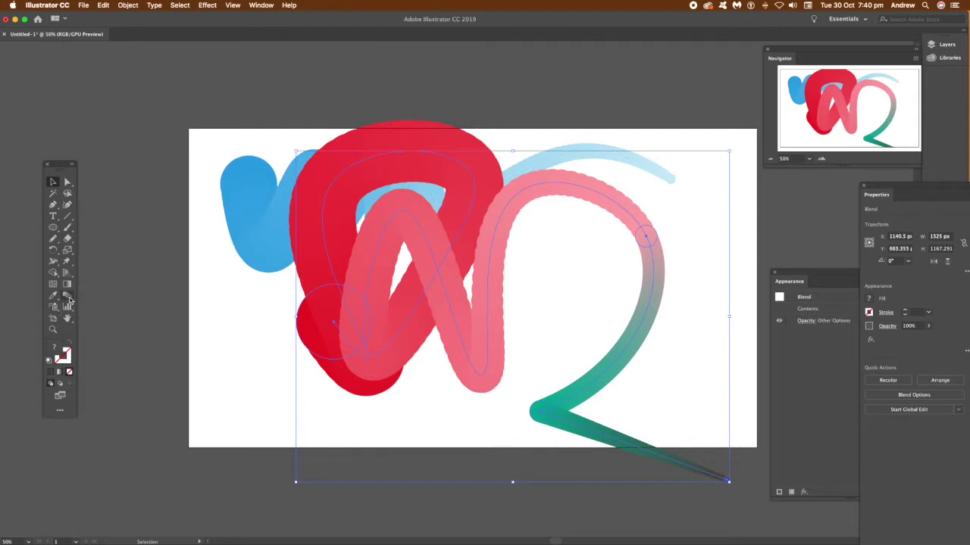
# Set the blend spacing to 500 Specified Steps with page orientation, previewing before confirming.
pyautogui.doubleClick(67, 297)
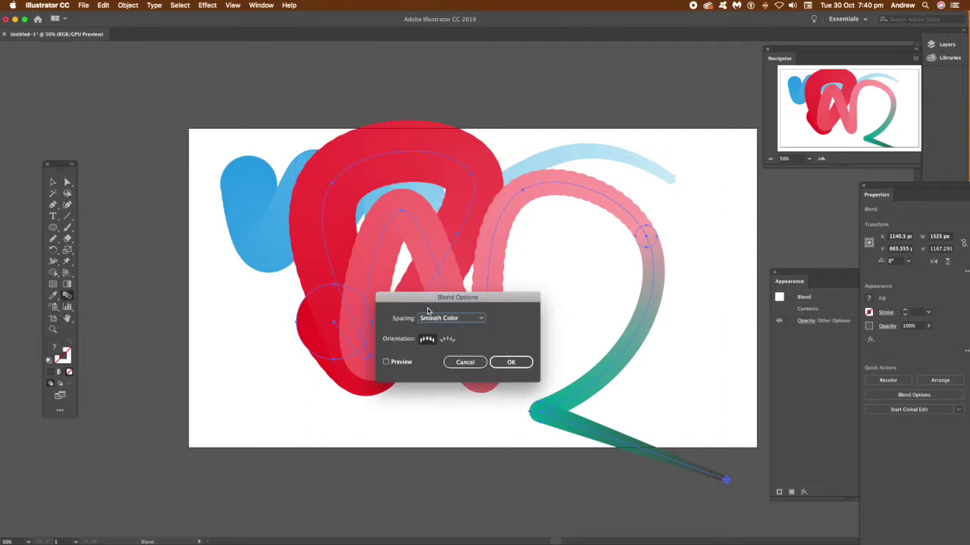
pyautogui.moveTo(435, 299); pyautogui.dragTo(501, 287)
pyautogui.click(516, 306)
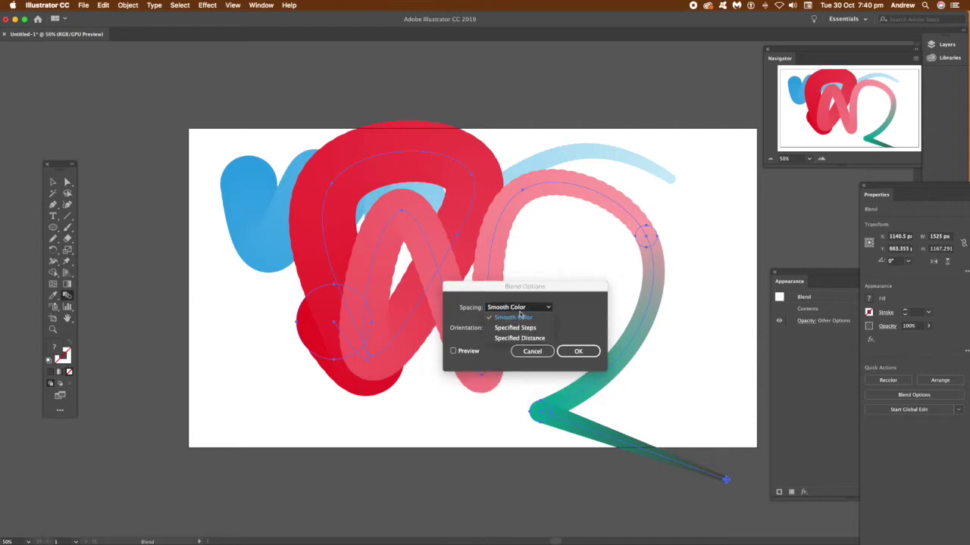
pyautogui.click(519, 328)
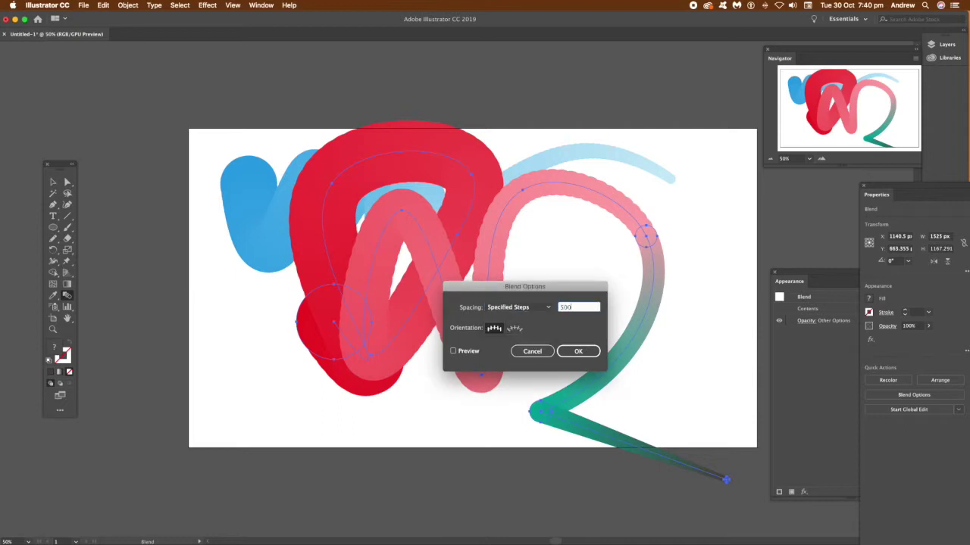
pyautogui.press('Tab')
pyautogui.click(580, 354)
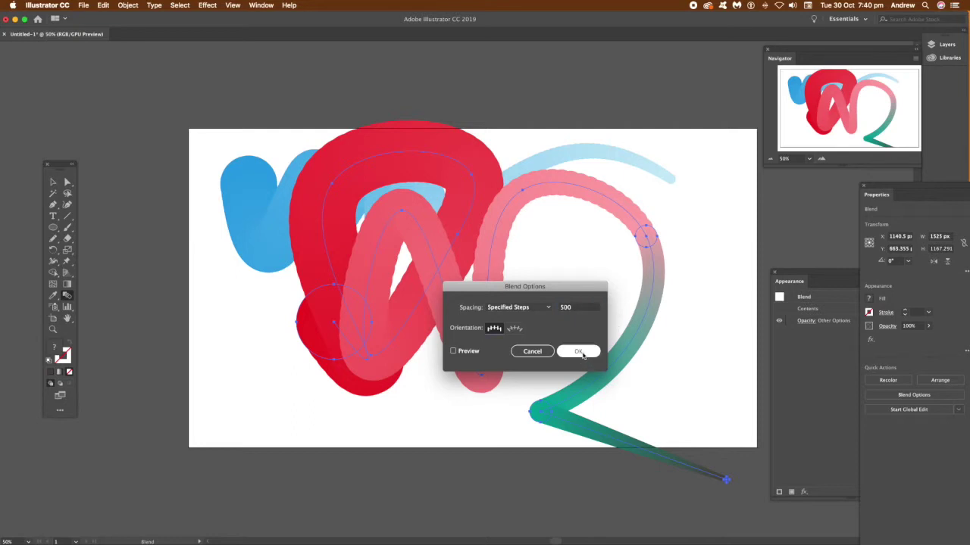
pyautogui.click(454, 352)
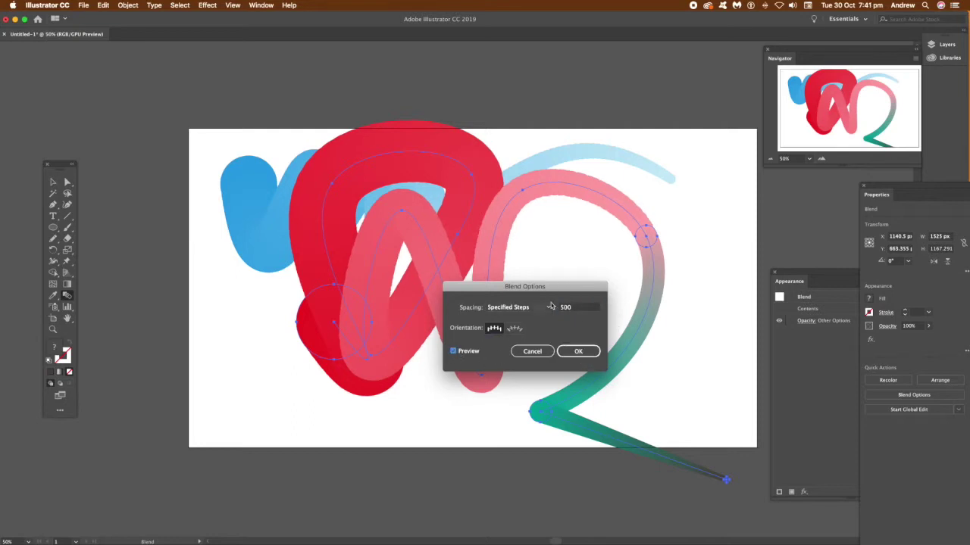
pyautogui.moveTo(540, 291); pyautogui.dragTo(726, 183)
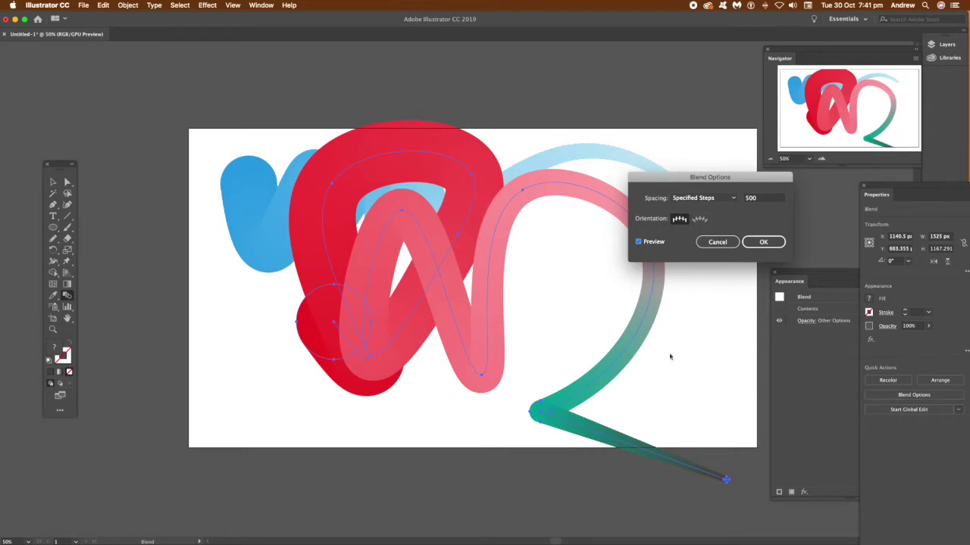
pyautogui.click(701, 220)
pyautogui.click(679, 219)
pyautogui.click(764, 243)
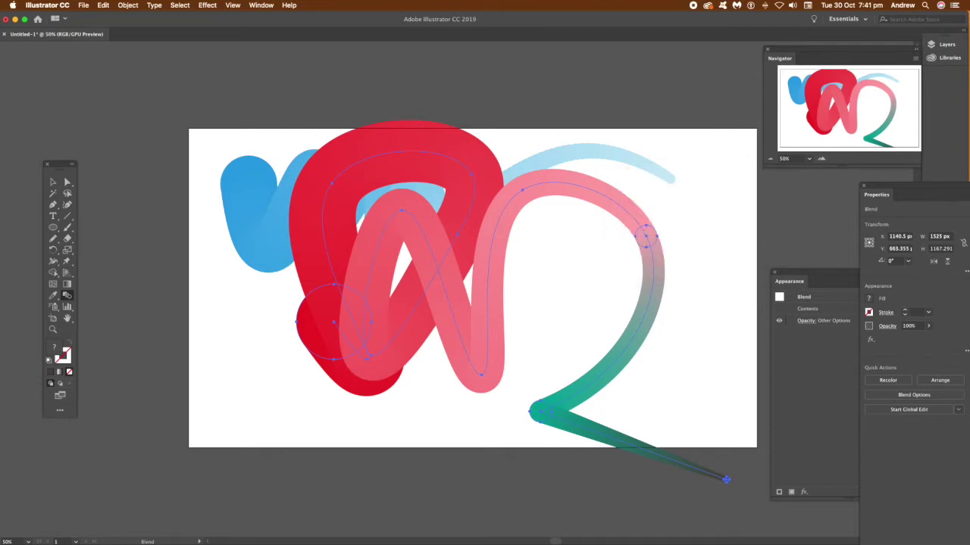
pyautogui.click(68, 183)
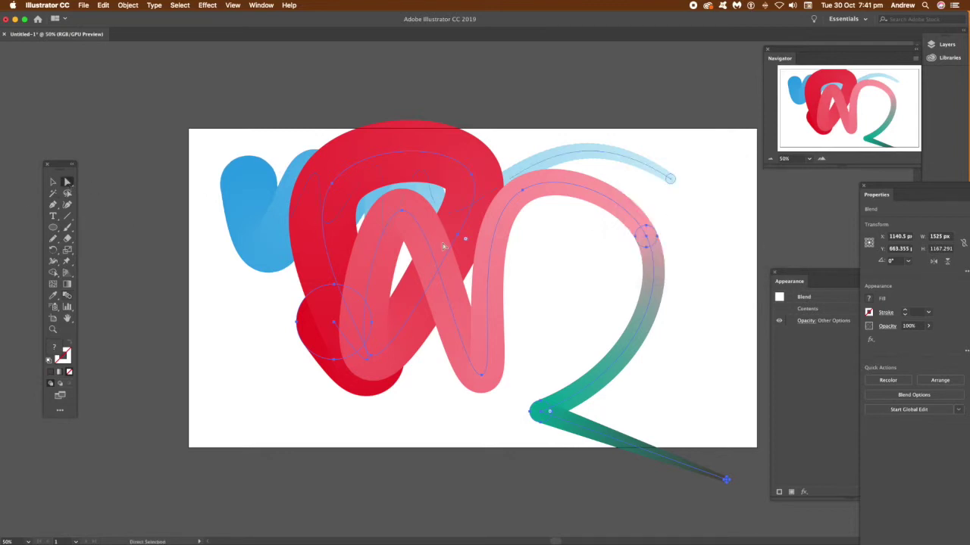
# Recolour the blend's pink circle dark red (#540B12).
pyautogui.click(683, 264)
pyautogui.click(651, 238)
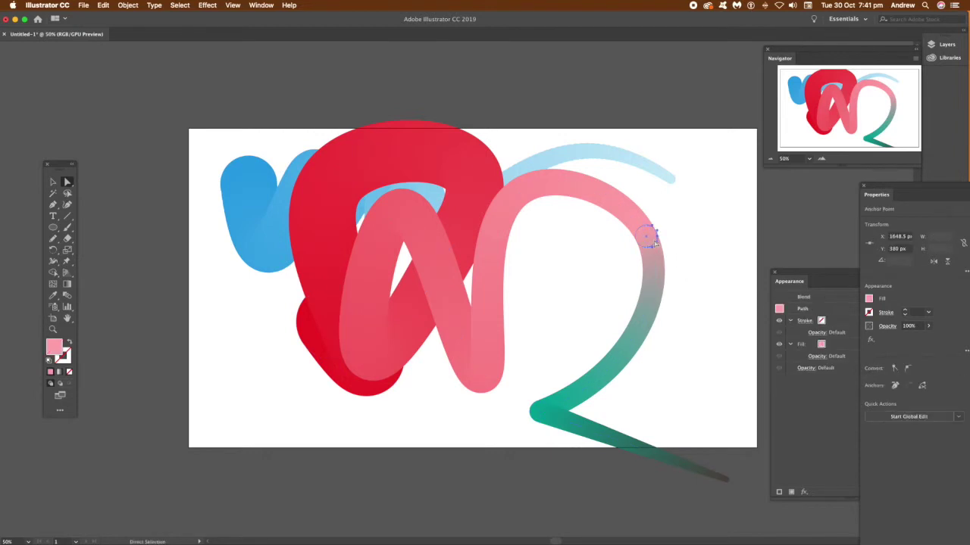
pyautogui.doubleClick(54, 347)
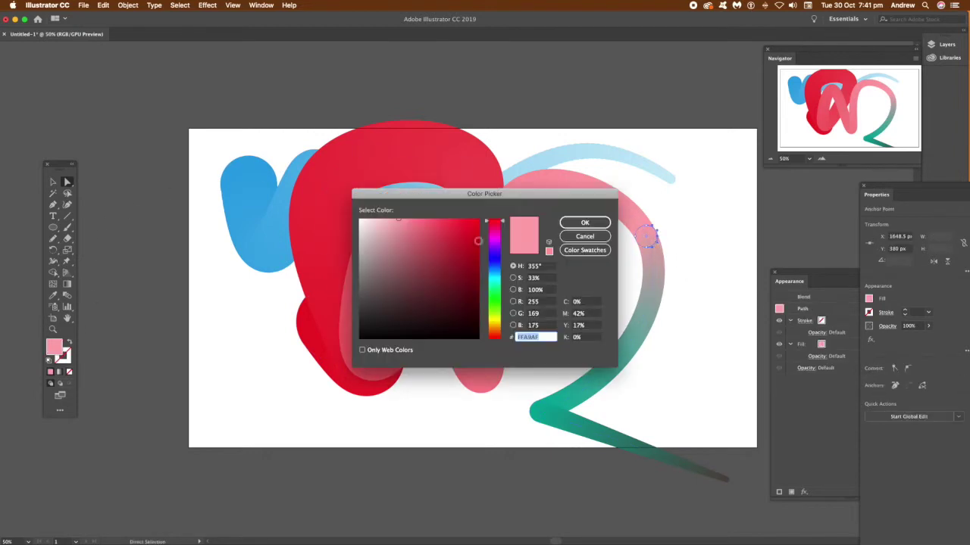
pyautogui.moveTo(459, 265); pyautogui.dragTo(463, 299)
pyautogui.click(585, 222)
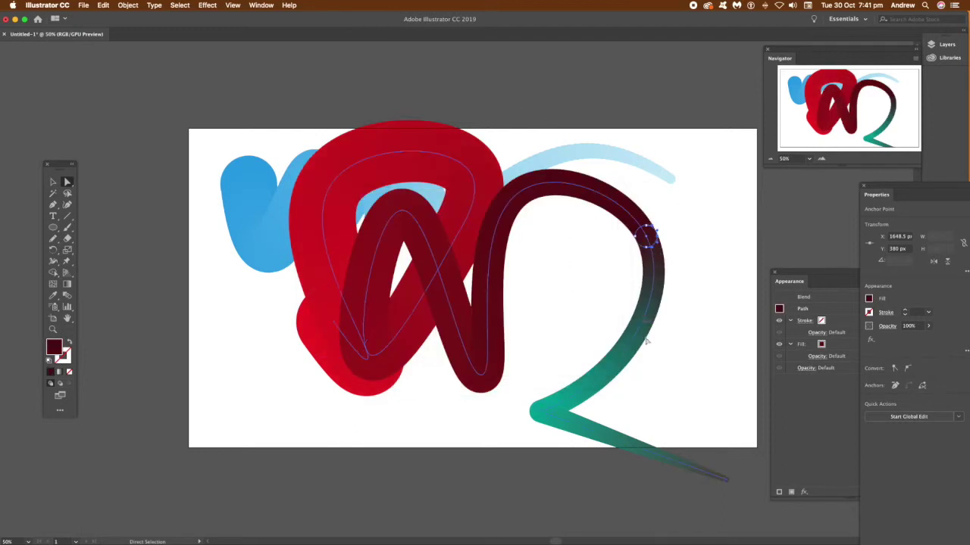
# Recolour the teal end circle a light mint aqua.
pyautogui.click(551, 415)
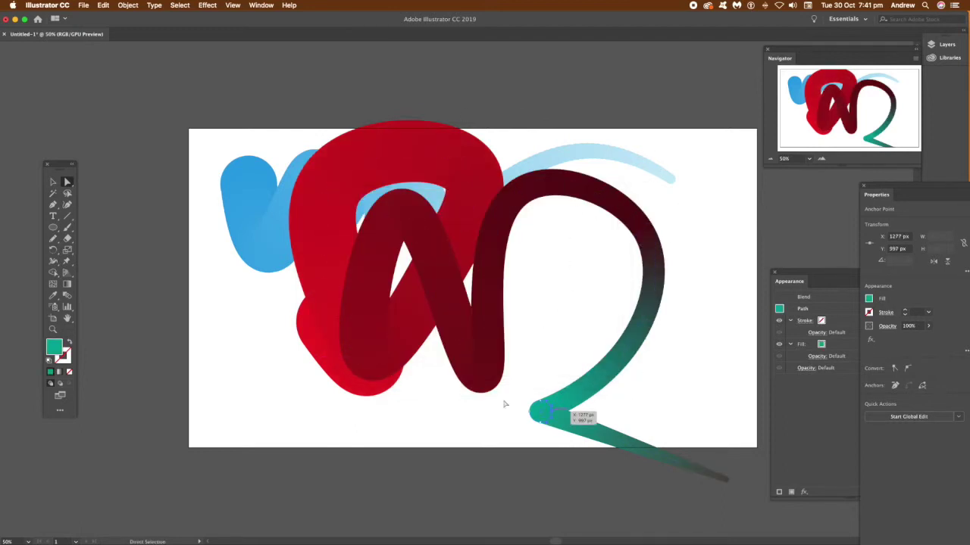
pyautogui.doubleClick(54, 351)
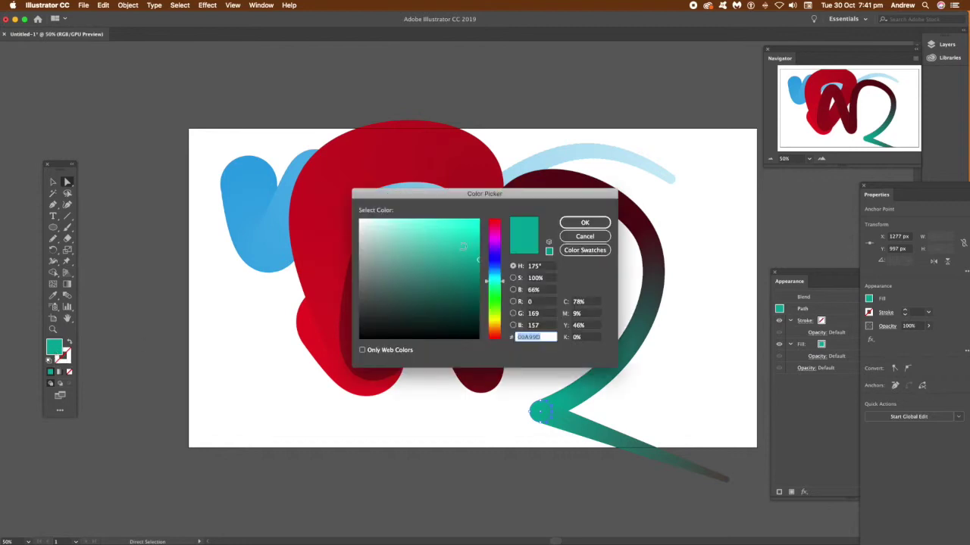
pyautogui.moveTo(462, 247); pyautogui.dragTo(407, 217)
pyautogui.click(584, 223)
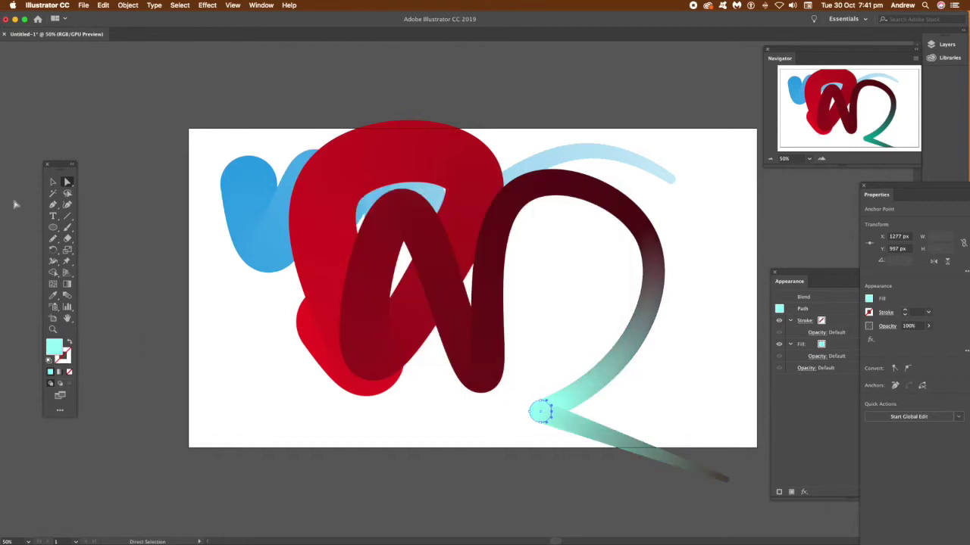
# With Direct Selection, drag an anchor to stretch the mint end shape.
pyautogui.moveTo(66, 184); pyautogui.dragTo(88, 186)
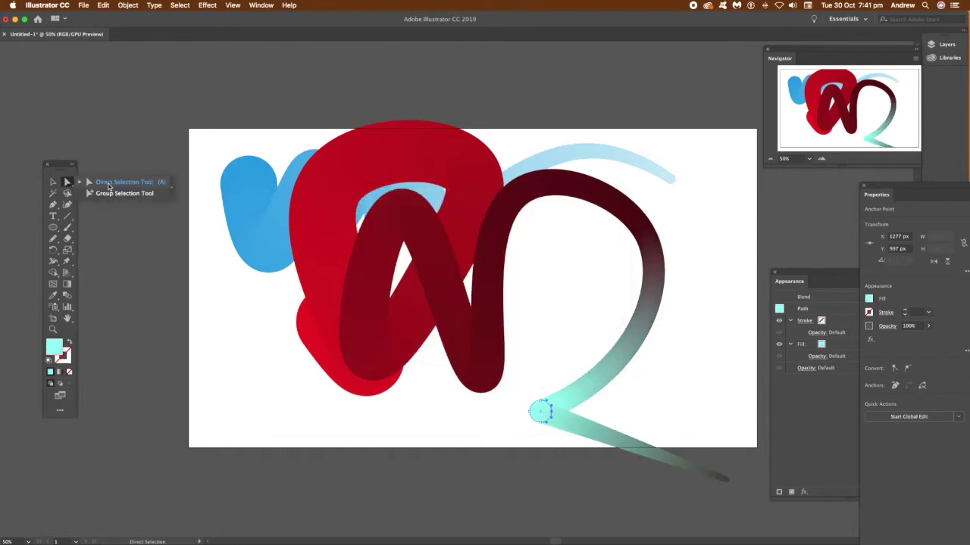
pyautogui.click(109, 187)
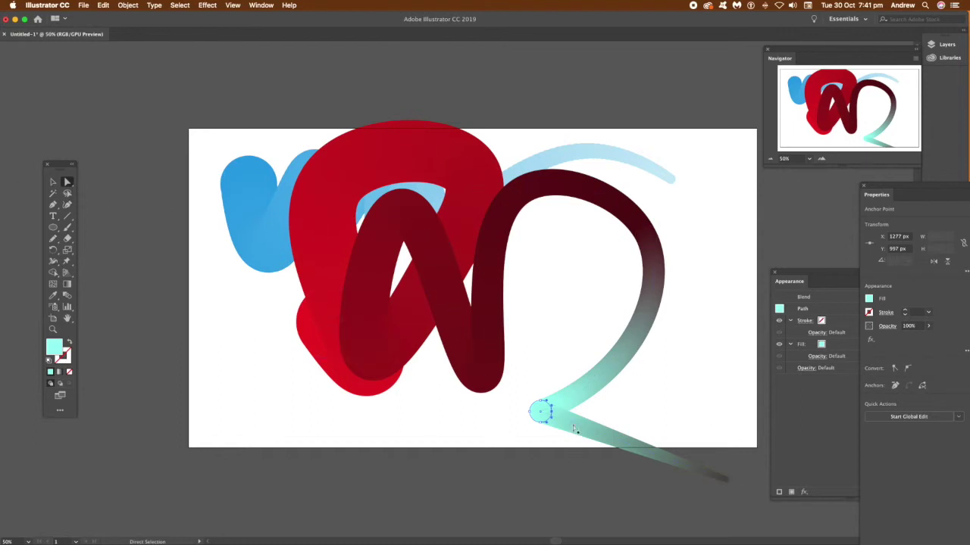
pyautogui.moveTo(542, 410); pyautogui.dragTo(536, 327)
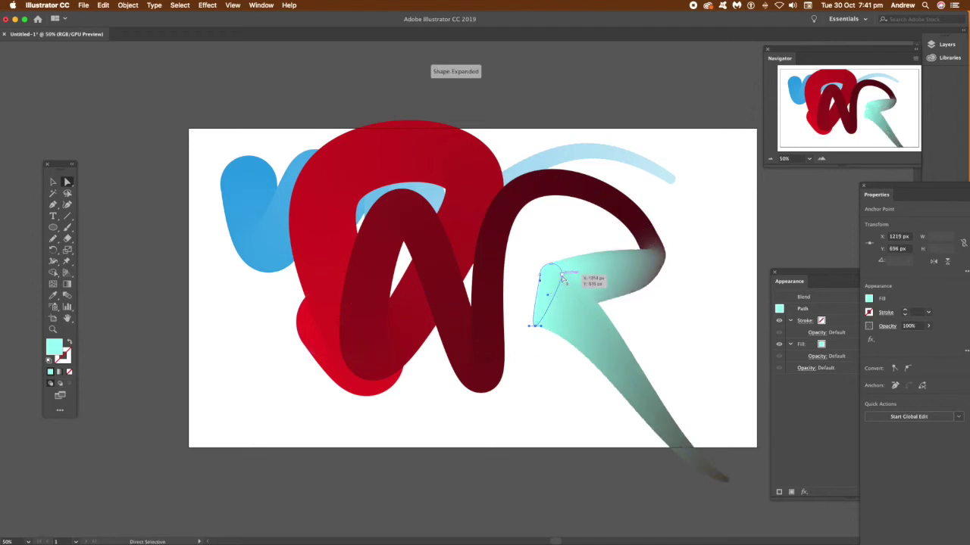
# Drag anchors to stretch the mint shape into a curved blade and widen the red start circle.
pyautogui.moveTo(564, 280); pyautogui.dragTo(600, 271)
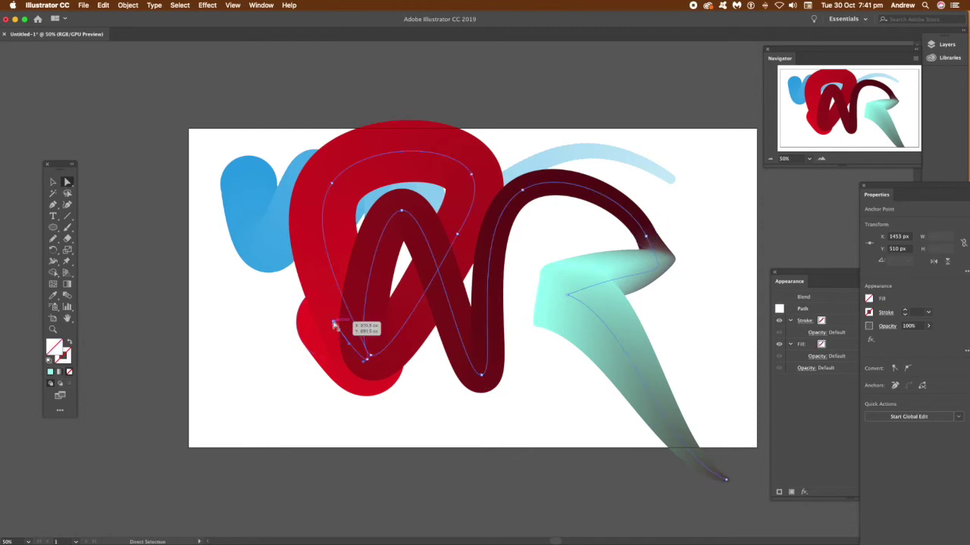
pyautogui.moveTo(334, 324); pyautogui.dragTo(259, 249)
pyautogui.click(301, 301)
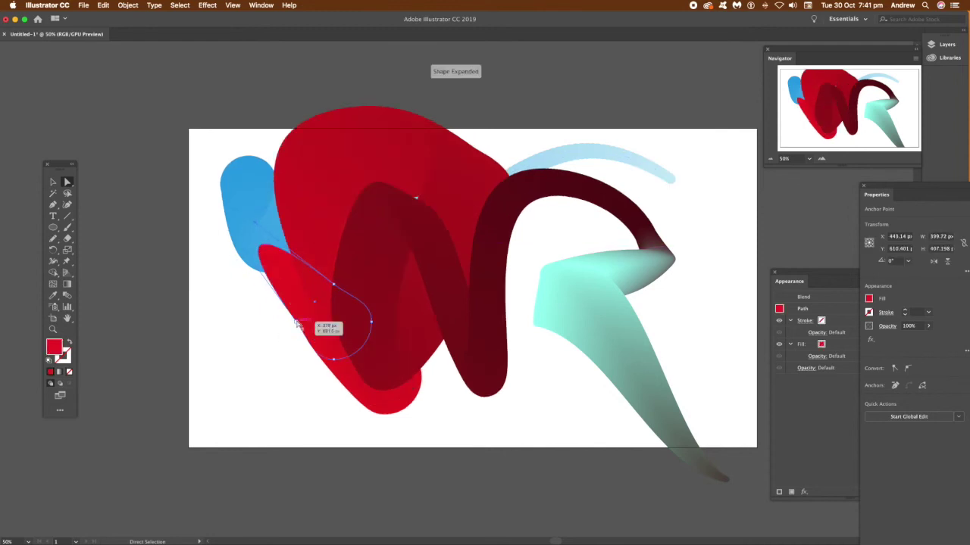
pyautogui.moveTo(297, 324); pyautogui.dragTo(225, 390)
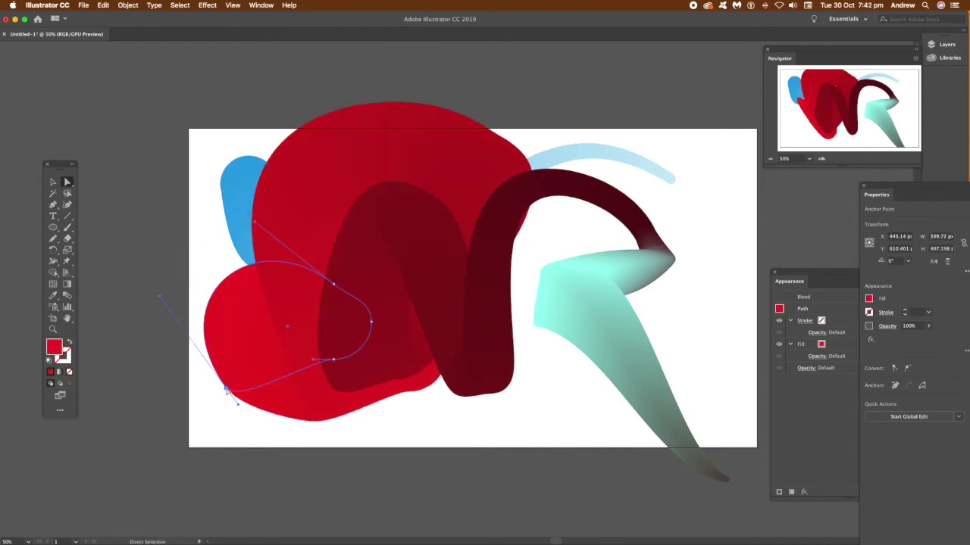